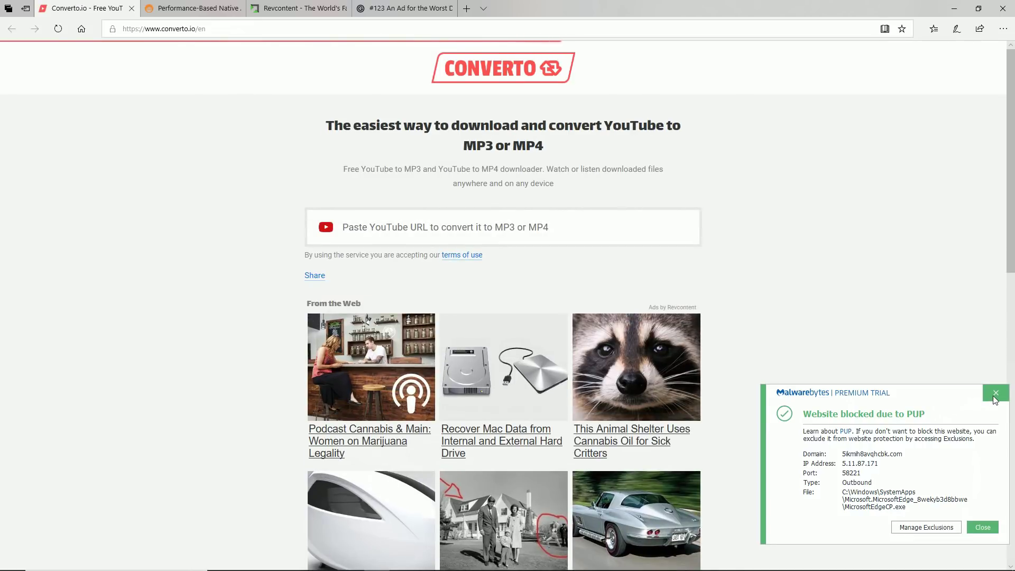
# Step: Dismiss the Malwarebytes PUP and malvertising 'Website blocked' alerts in the bottom-right corner
pyautogui.click(994, 396)
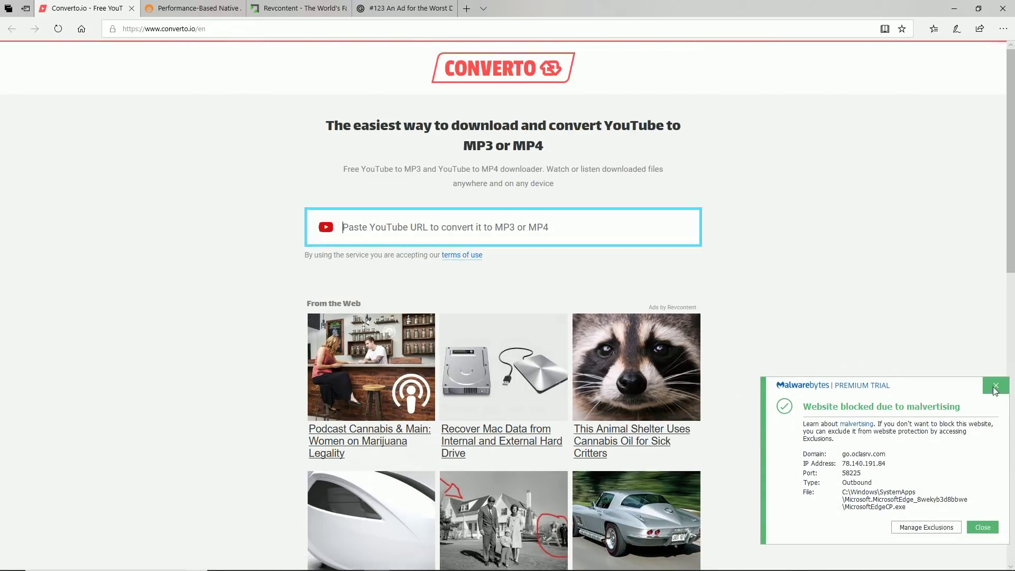
pyautogui.click(995, 387)
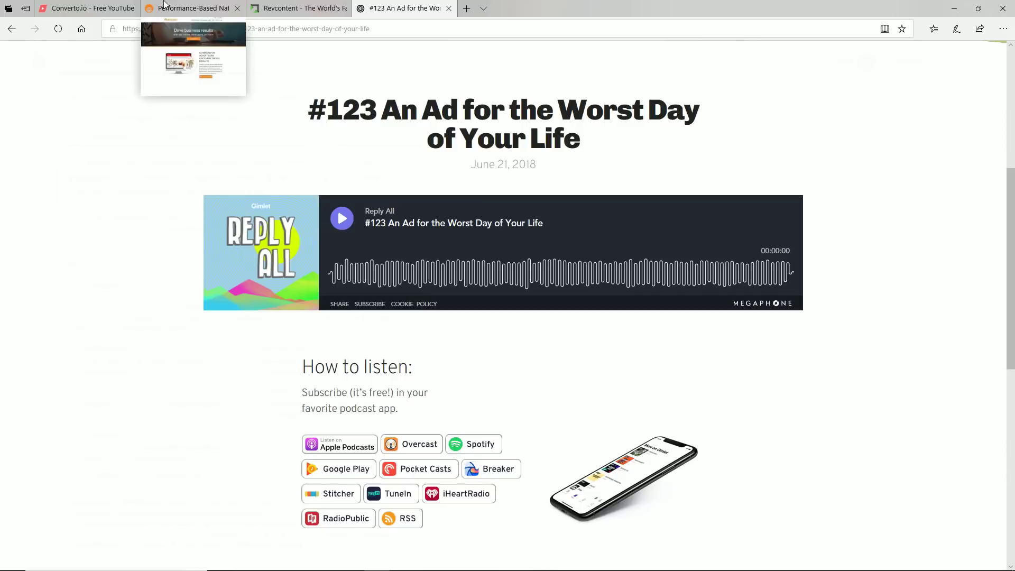
# Step: Switch to the Outbrain tab to show its native advertising home page
pyautogui.click(164, 4)
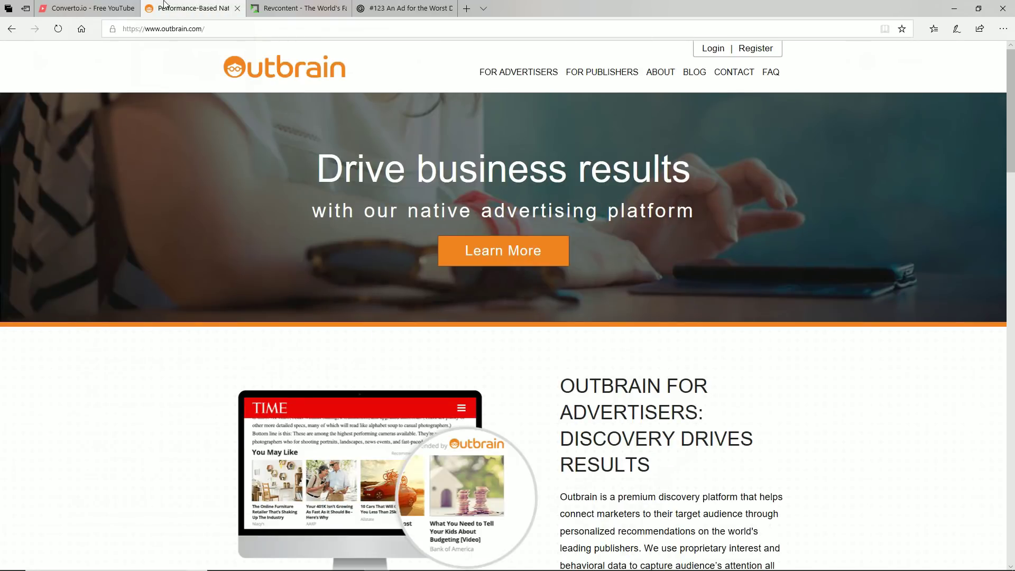
pyautogui.moveTo(304, 6)
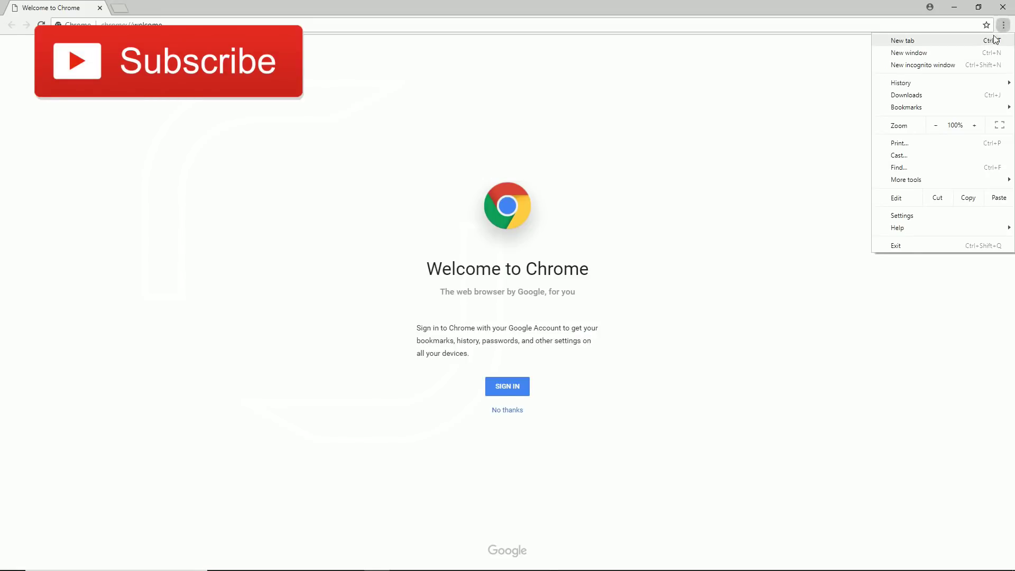
# Step: Open Bookmark manager from the Bookmarks submenu of Chrome's three-dot menu
pyautogui.moveTo(919, 179)
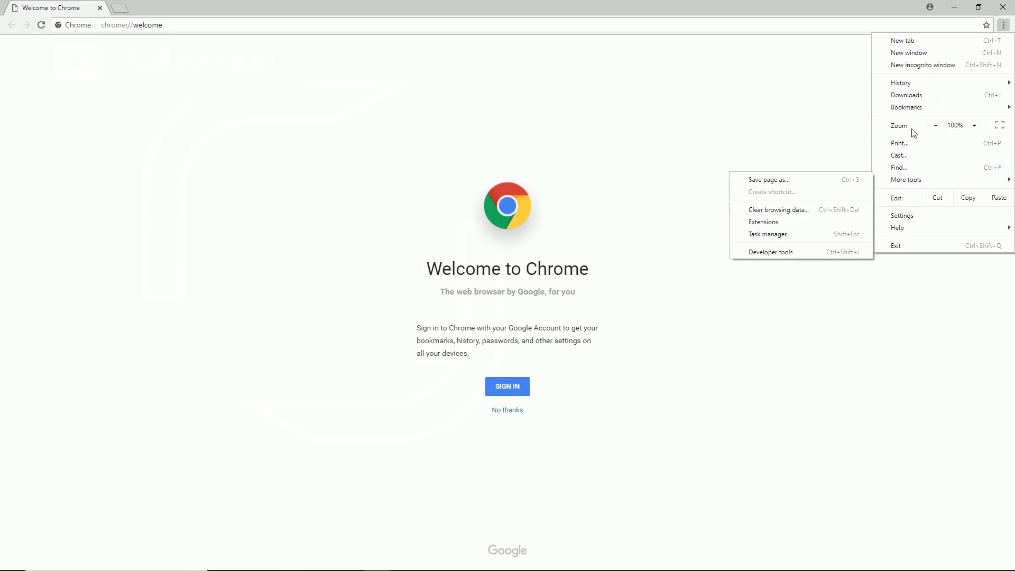
pyautogui.moveTo(907, 107)
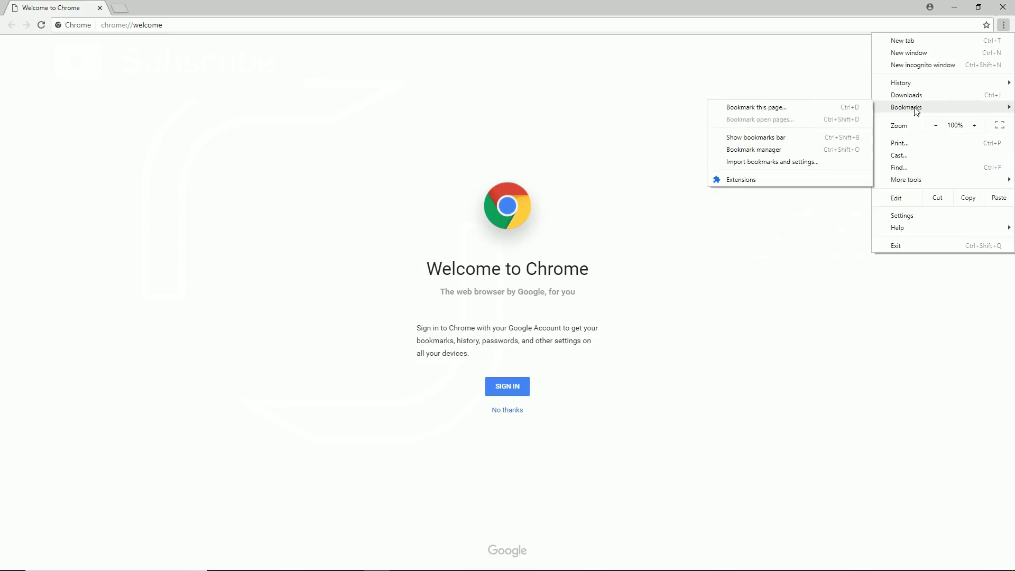
pyautogui.click(765, 151)
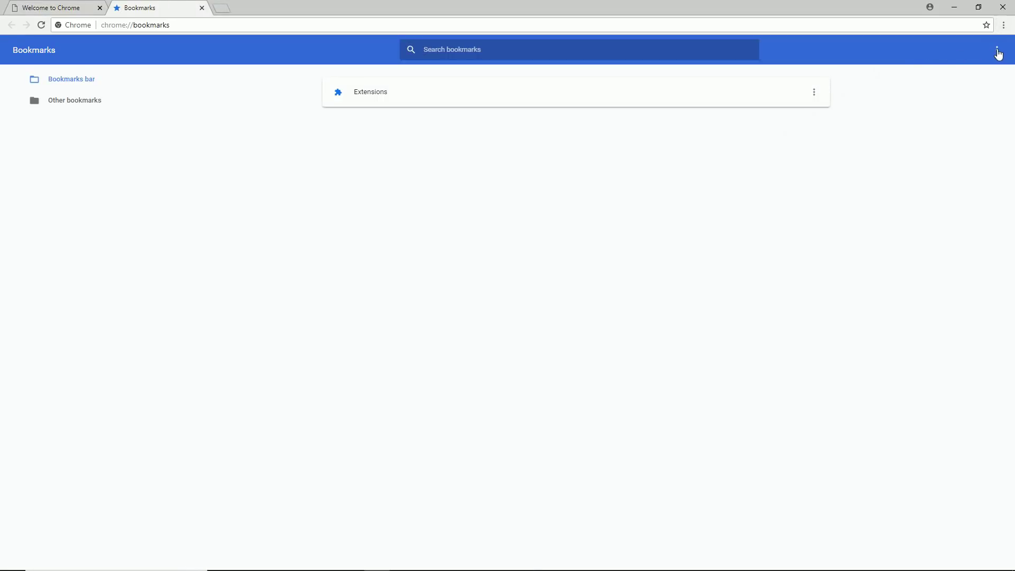
# Step: Show the bookmark manager's Import and Export bookmarks options, then close the manager with Ctrl+W
pyautogui.click(998, 53)
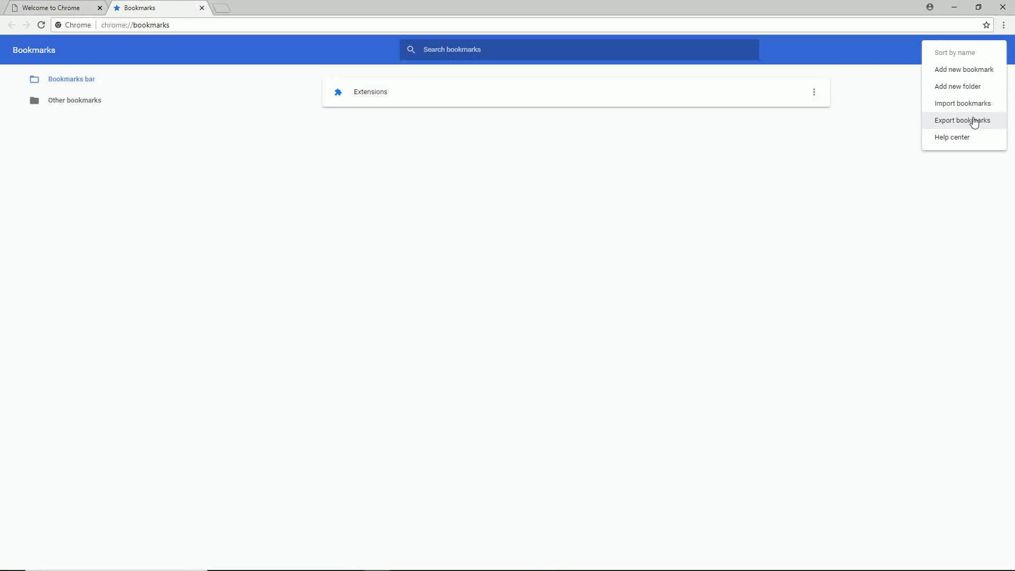
pyautogui.hotkey('ctrl', 'w')
pyautogui.click(1004, 25)
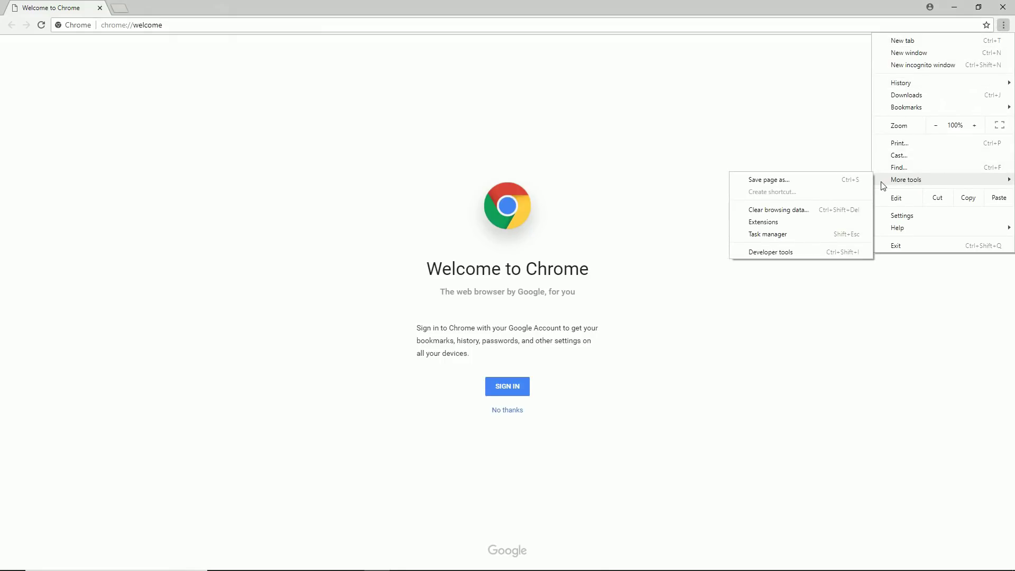
pyautogui.moveTo(917, 109)
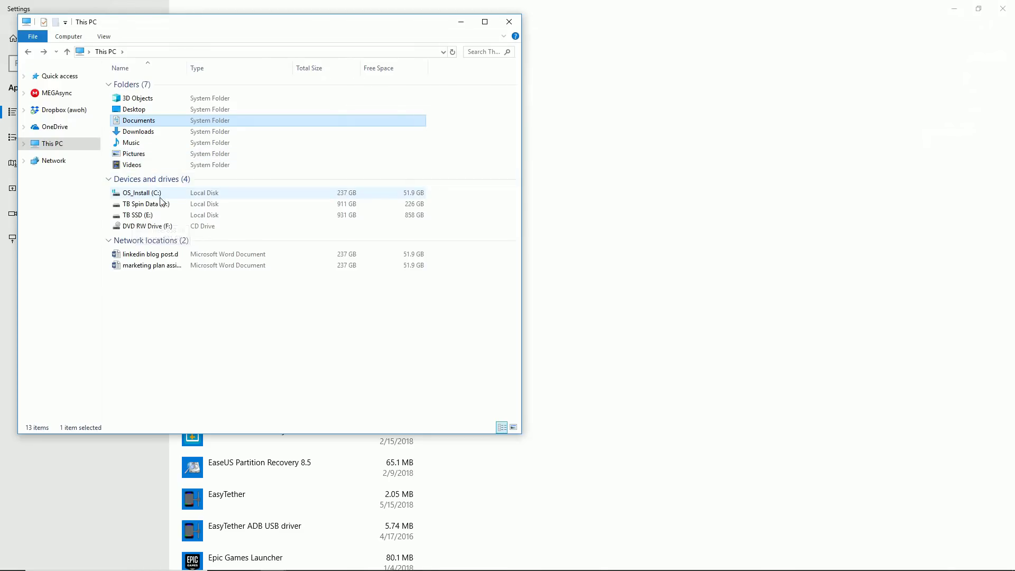
# Step: Browse from the C: drive to Users\<user>\AppData\Local\Google\Chrome\User Data
pyautogui.doubleClick(158, 194)
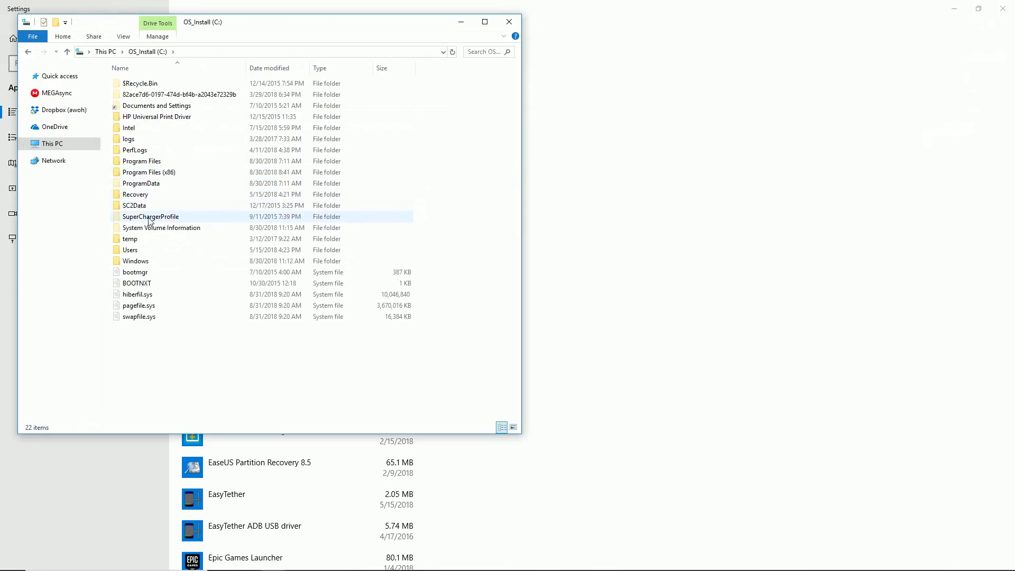
pyautogui.doubleClick(130, 250)
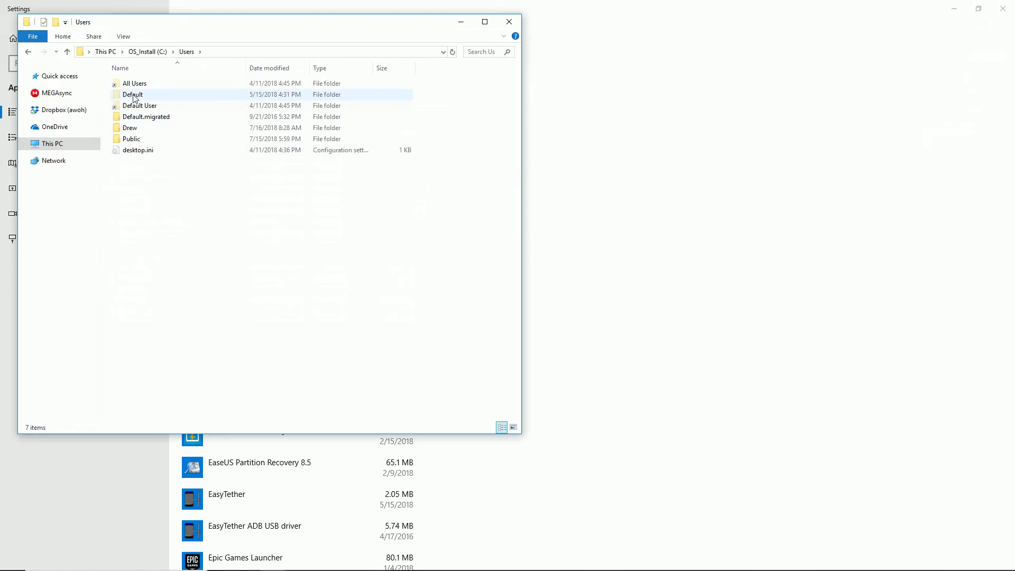
pyautogui.doubleClick(133, 129)
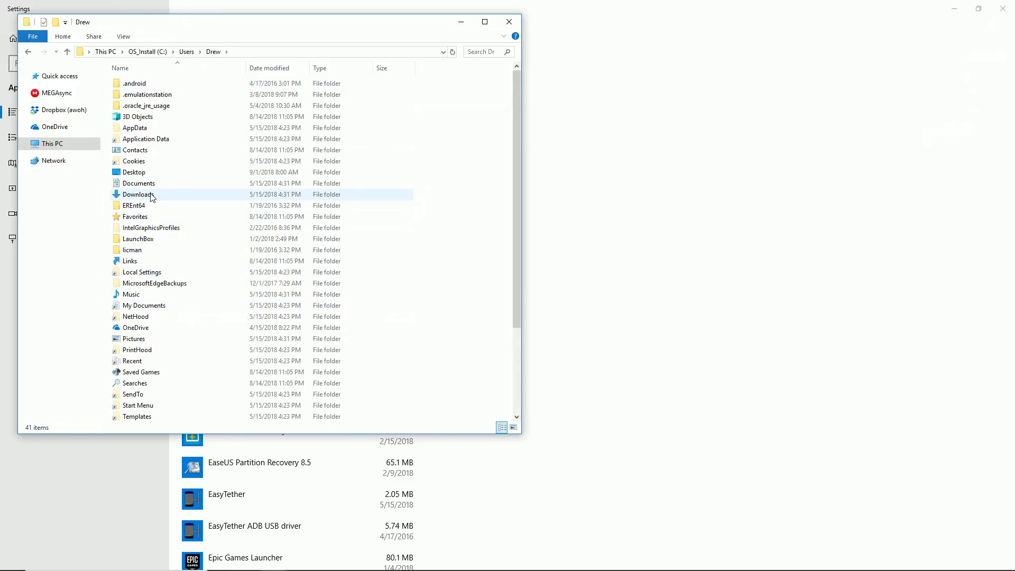
pyautogui.scroll(-2, 152, 197)
pyautogui.scroll(2, 152, 197)
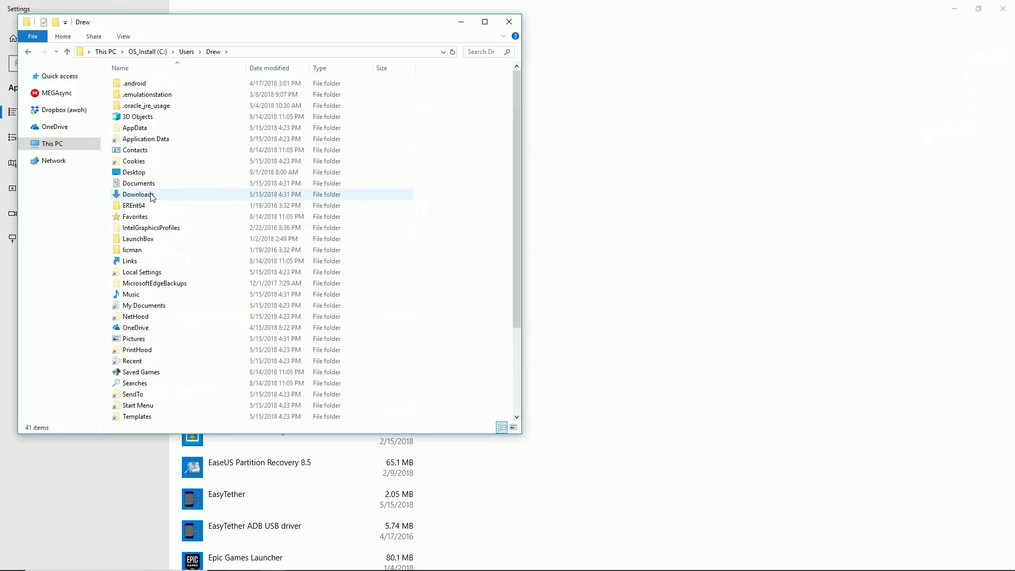
pyautogui.doubleClick(153, 129)
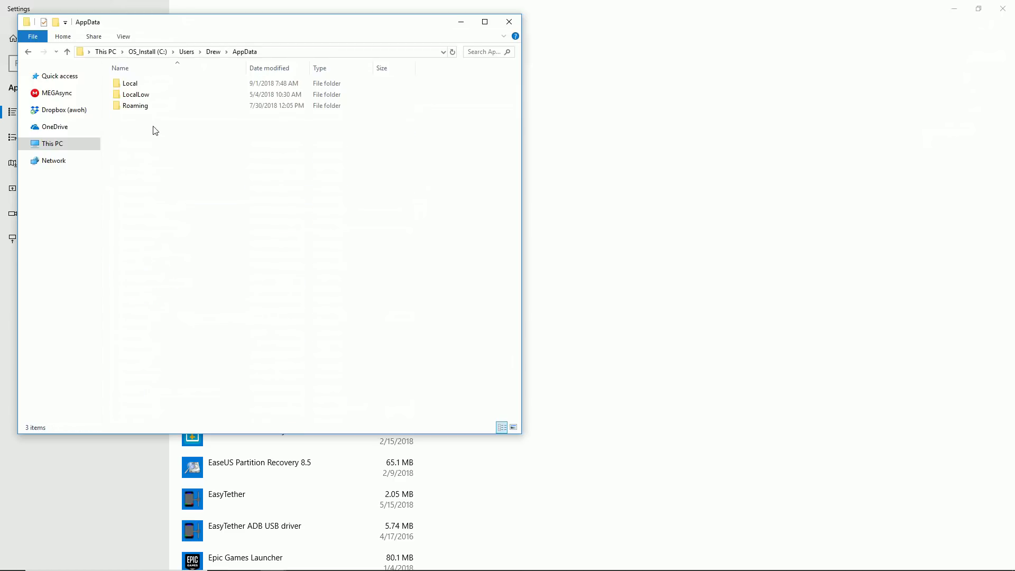
pyautogui.doubleClick(131, 85)
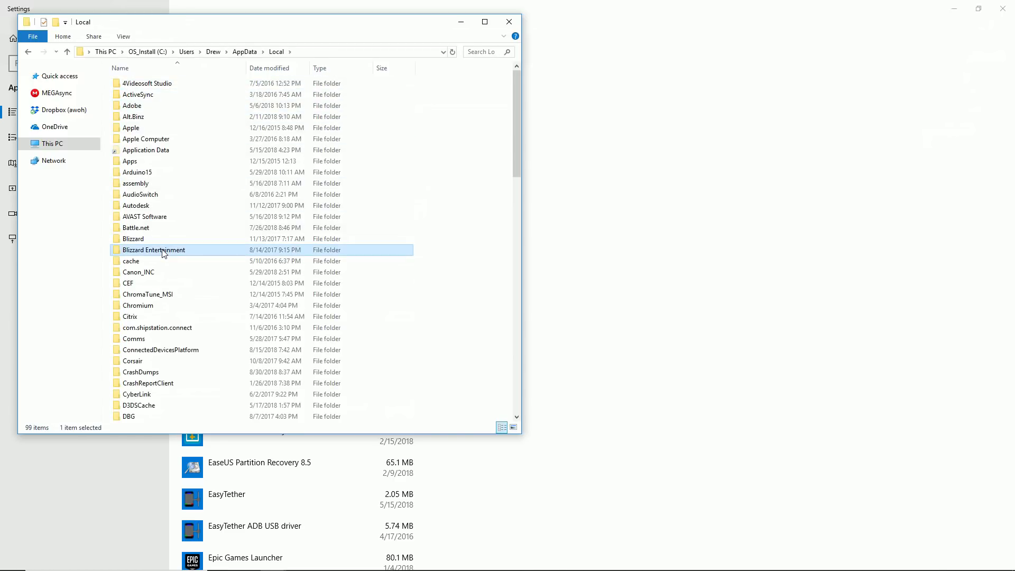
pyautogui.scroll(-15, 164, 252)
pyautogui.click(145, 102)
pyautogui.doubleClick(148, 106)
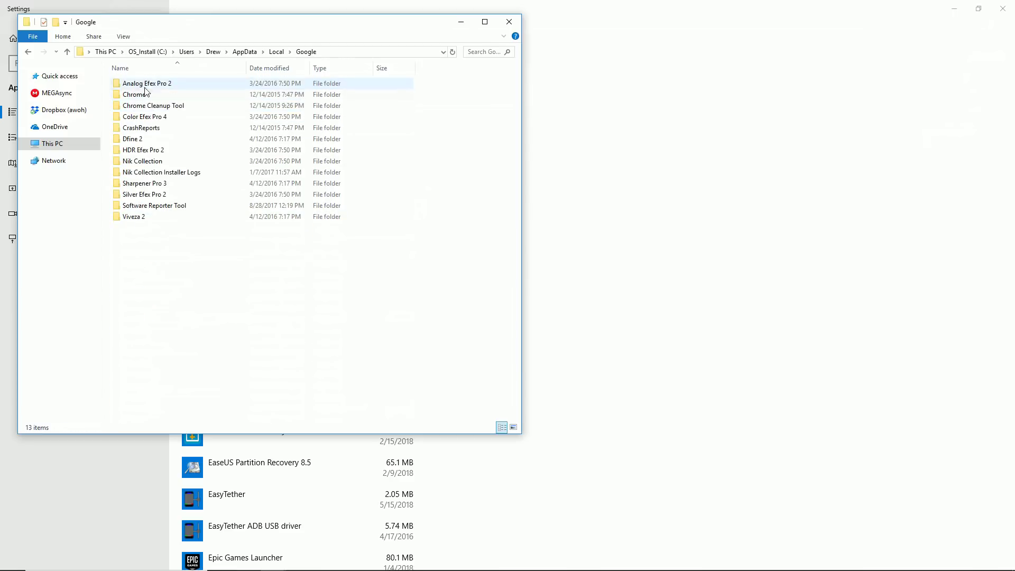
pyautogui.doubleClick(154, 92)
pyautogui.doubleClick(136, 83)
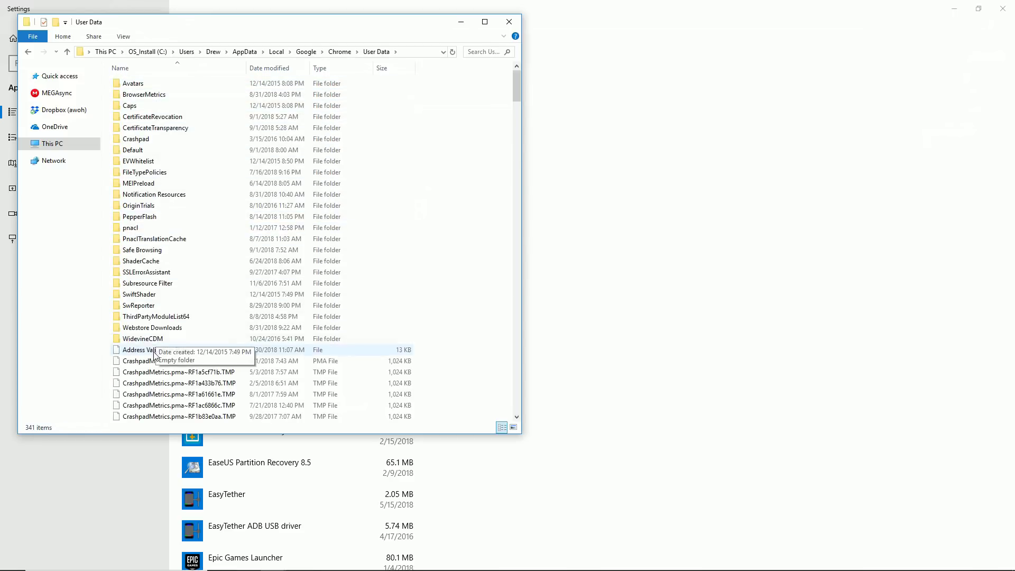
# Step: Delete all eight folders in Default\Extensions, then go back up to Default
pyautogui.doubleClick(146, 152)
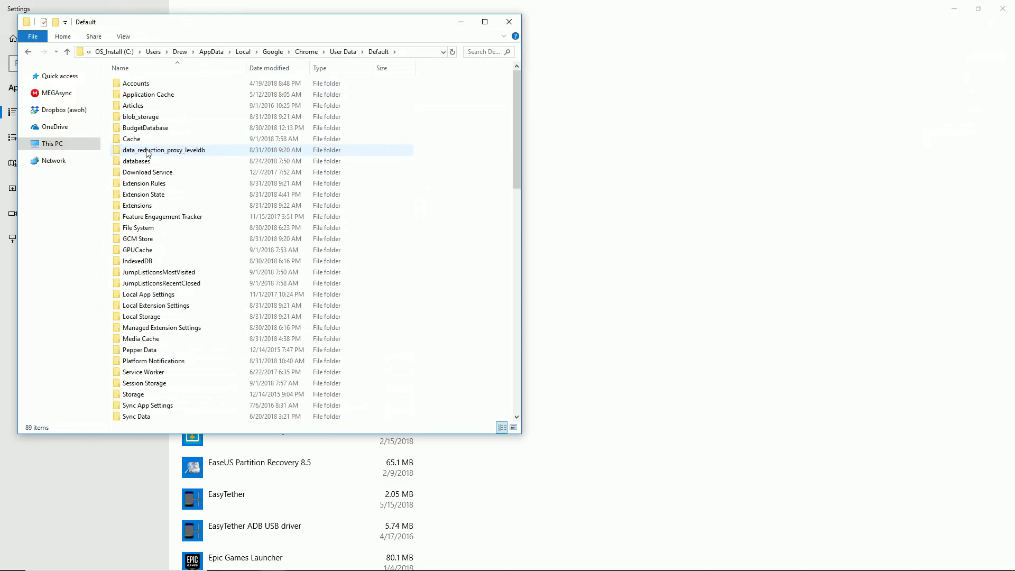
pyautogui.doubleClick(138, 205)
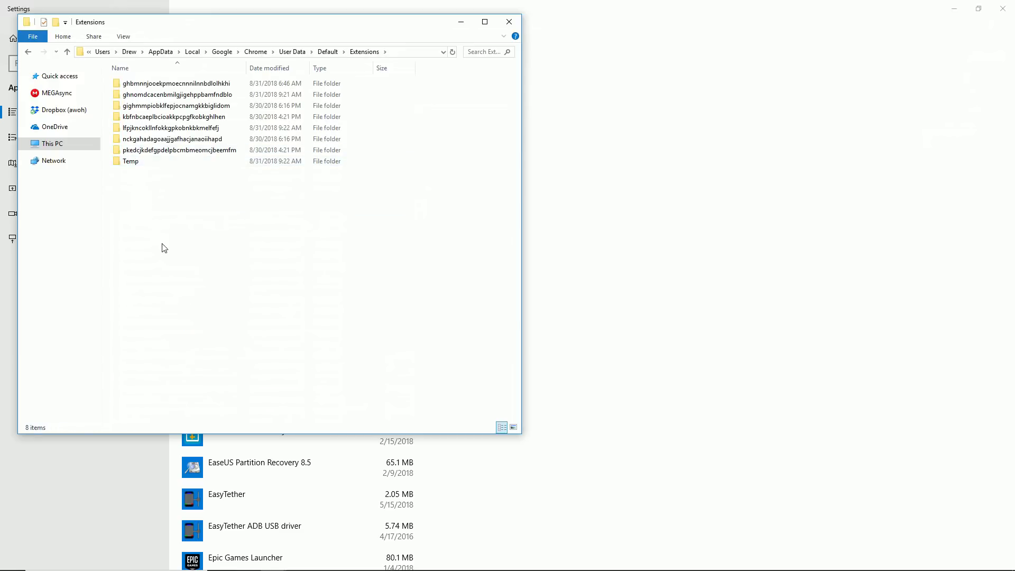
pyautogui.moveTo(162, 245); pyautogui.dragTo(137, 87)
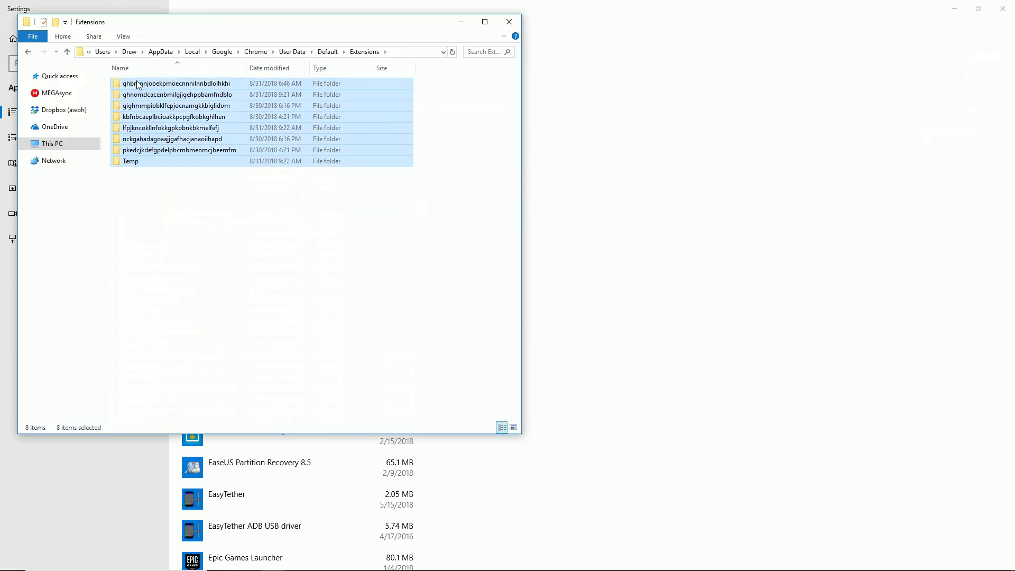
pyautogui.press('Delete')
pyautogui.click(548, 300)
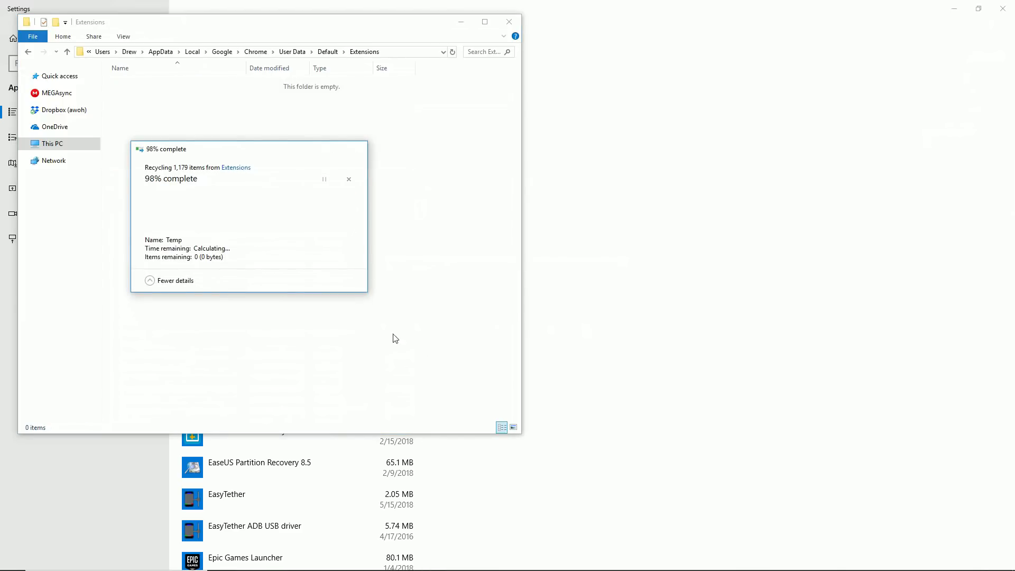
pyautogui.hotkey('alt', 'Up')
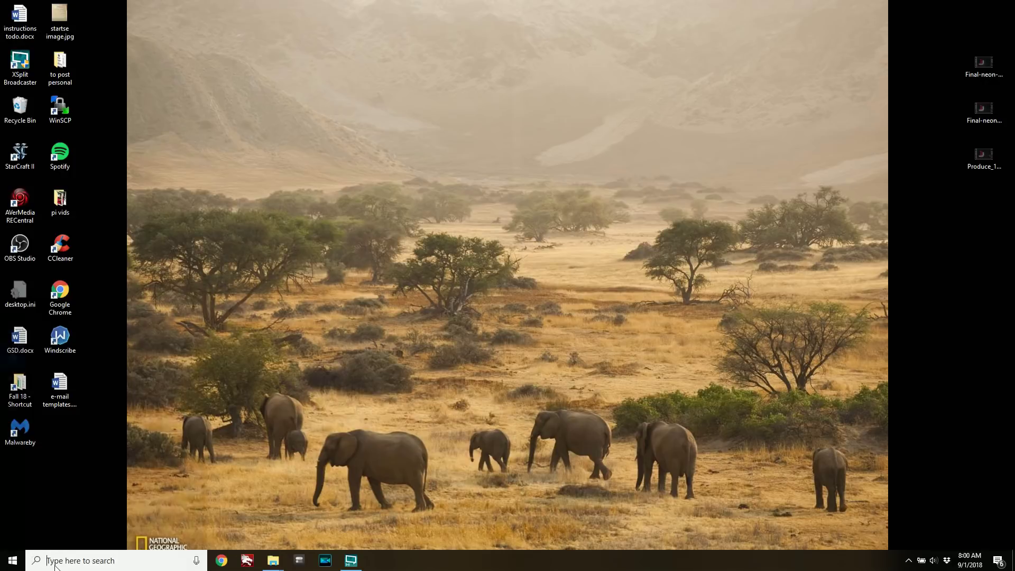
# Step: Uninstall Google Chrome from Apps & features, also deleting browsing data, and close the survey
pyautogui.write('app')
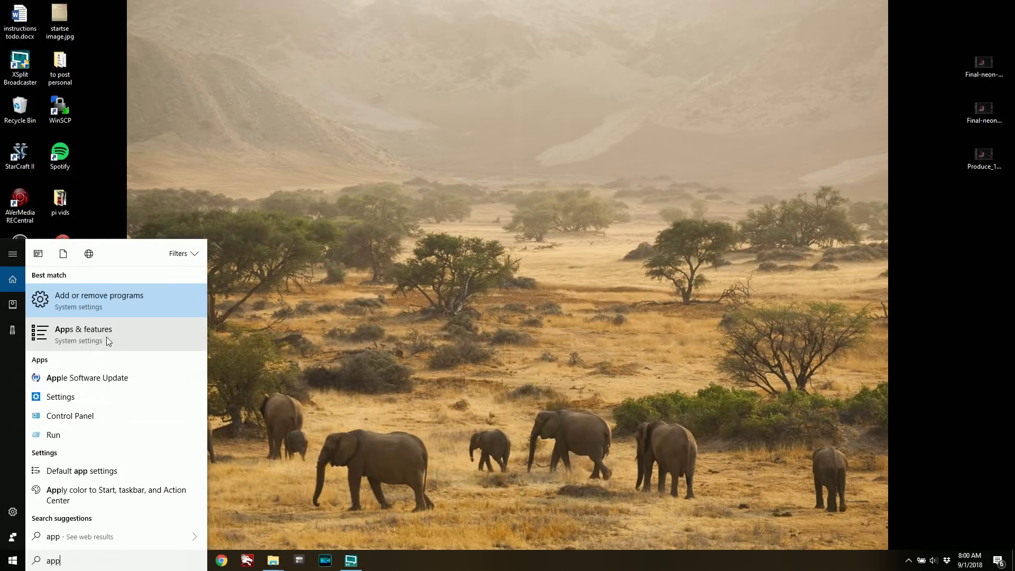
pyautogui.click(109, 295)
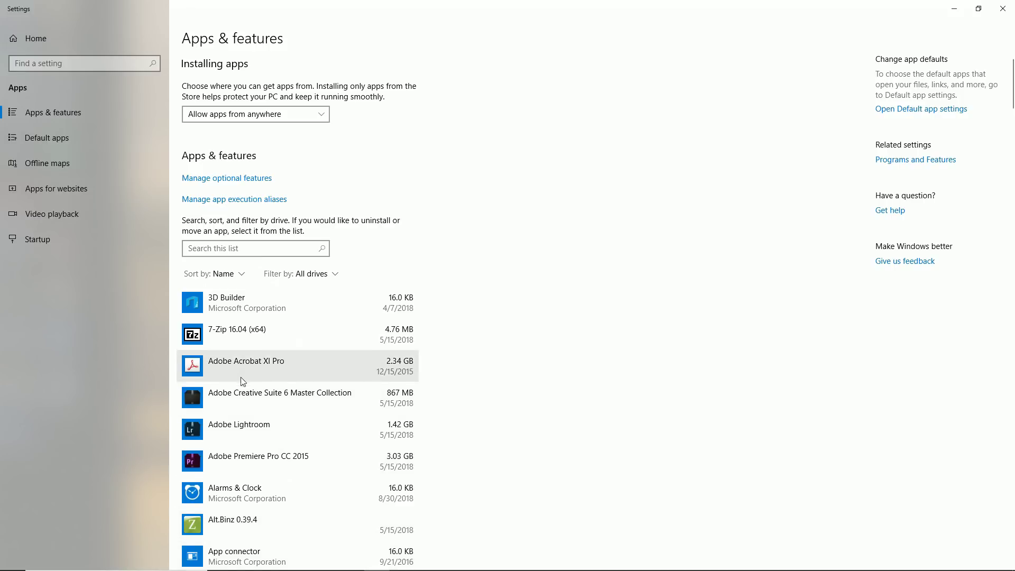
pyautogui.scroll(-10, 247, 404)
pyautogui.scroll(-10, 245, 402)
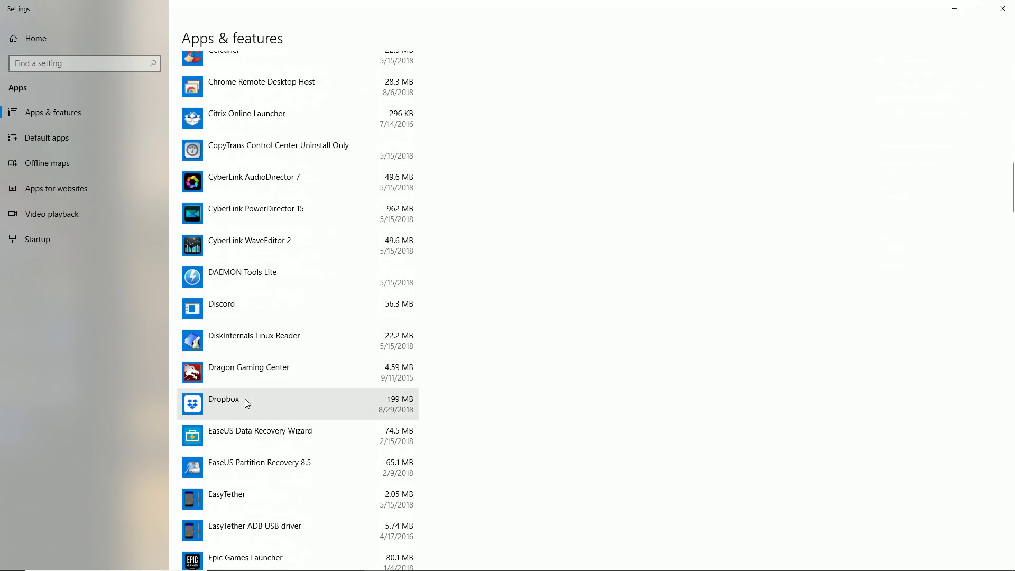
pyautogui.click(385, 365)
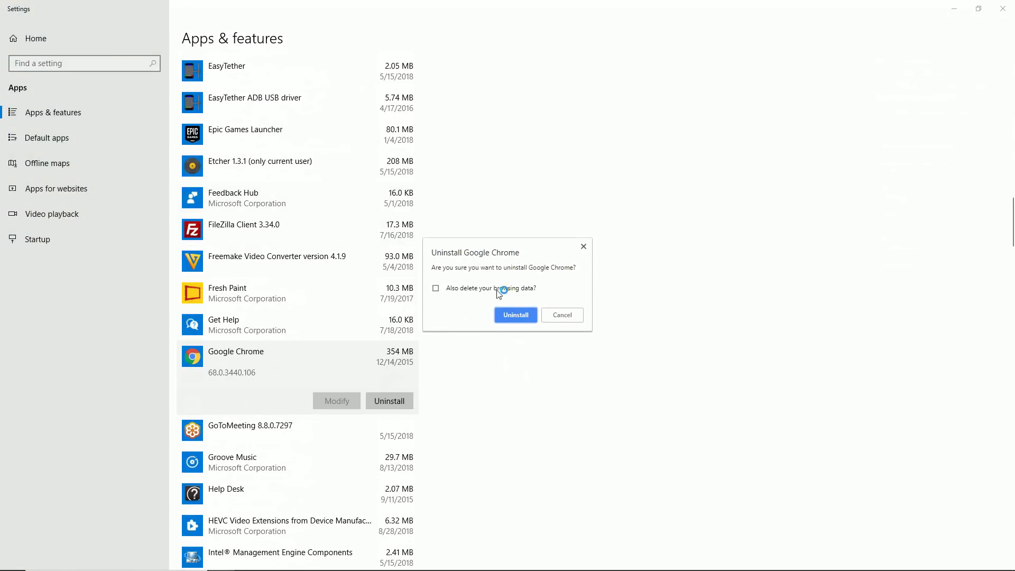
pyautogui.click(501, 288)
pyautogui.click(515, 316)
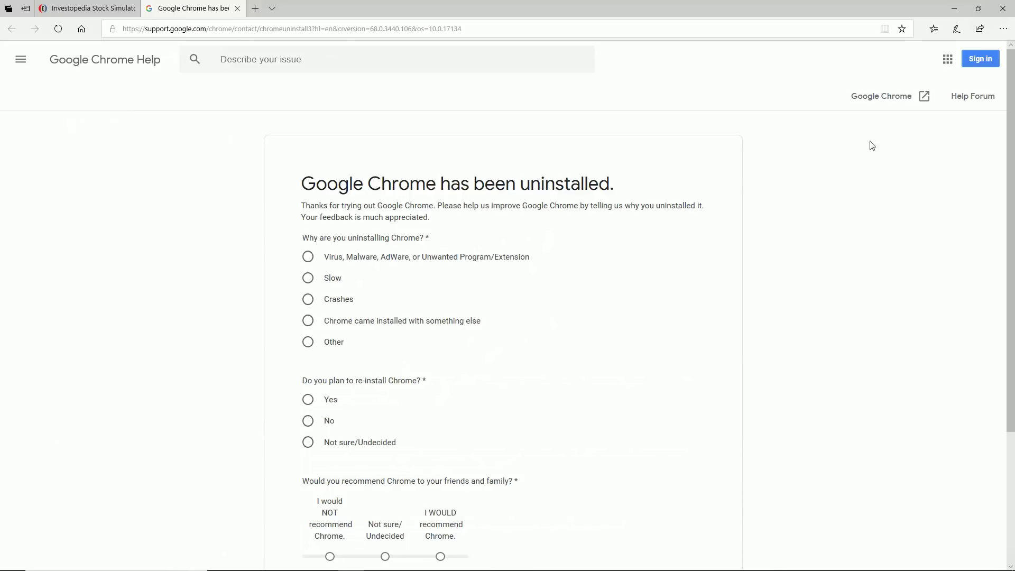
pyautogui.click(1003, 8)
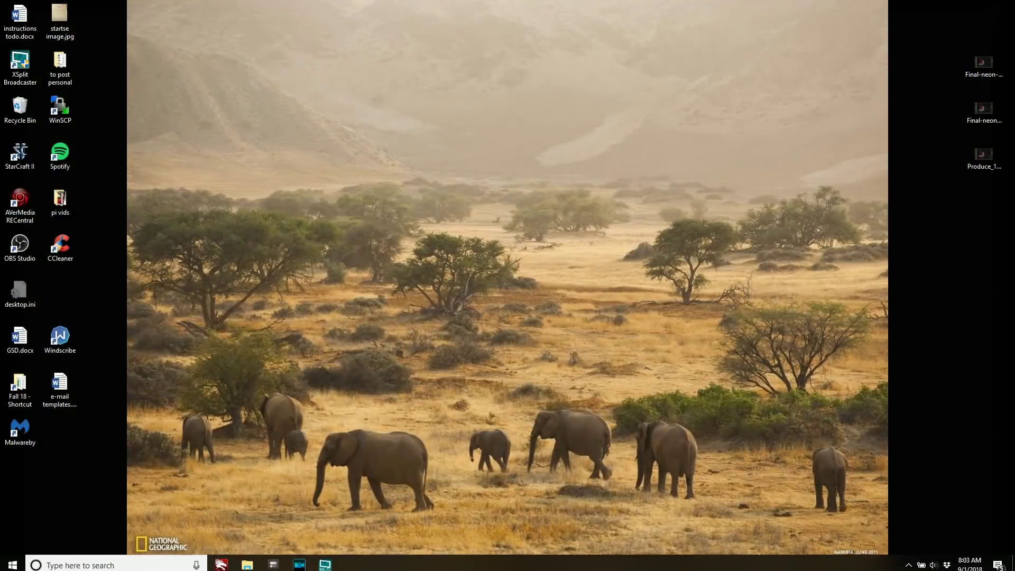
# Step: Bring the XSplit Broadcaster window to the front from the taskbar
pyautogui.moveTo(326, 560)
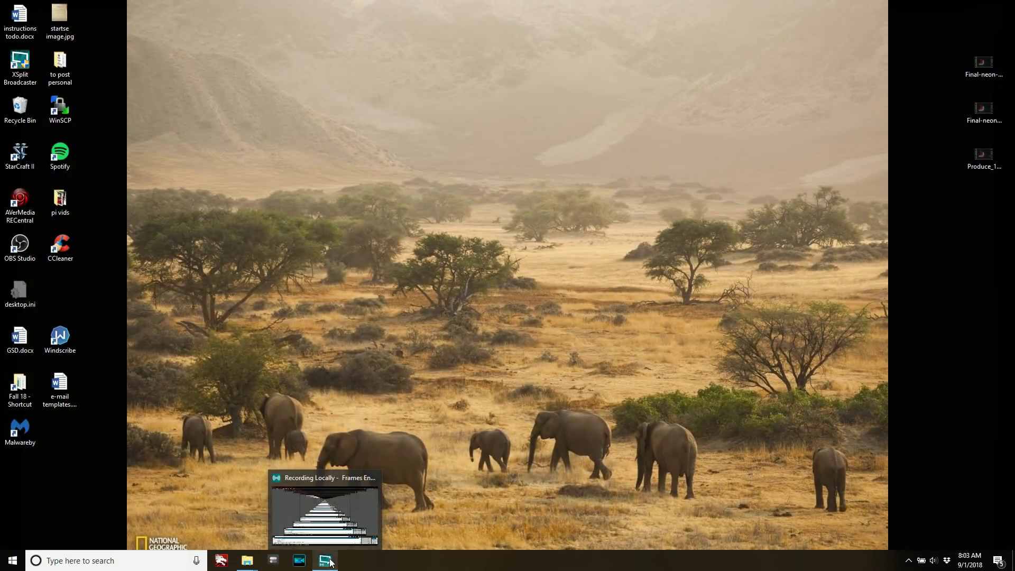
pyautogui.click(383, 489)
pyautogui.click(76, 22)
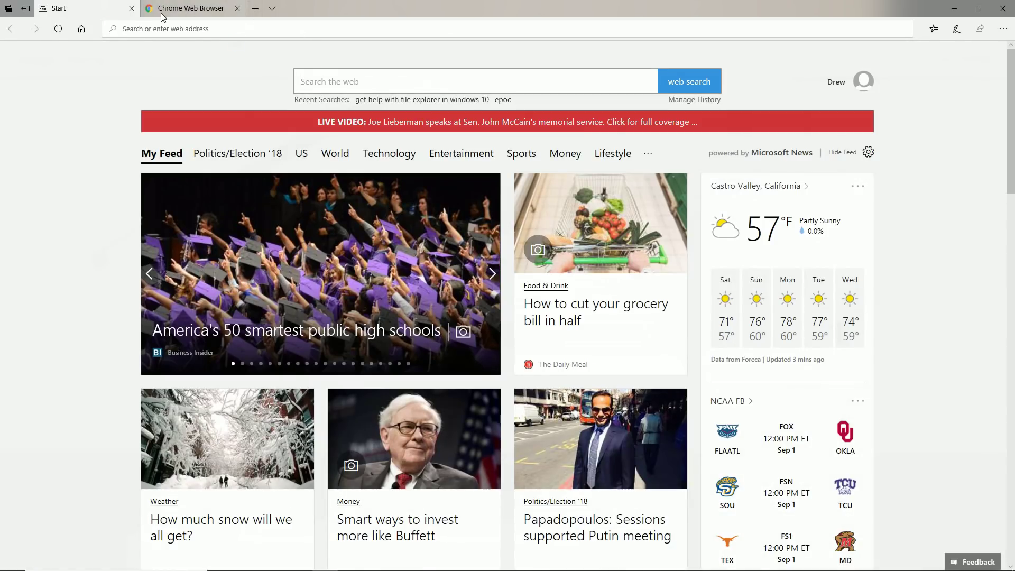
# Step: Download Chrome with usage statistics unticked, accept the terms, and run ChromeSetup.exe
pyautogui.click(182, 6)
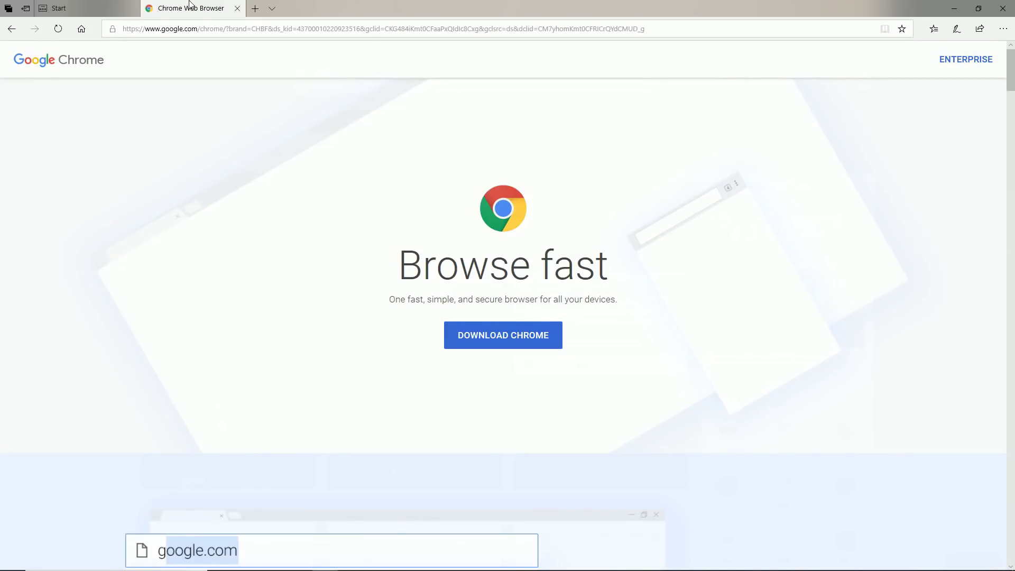
pyautogui.click(504, 345)
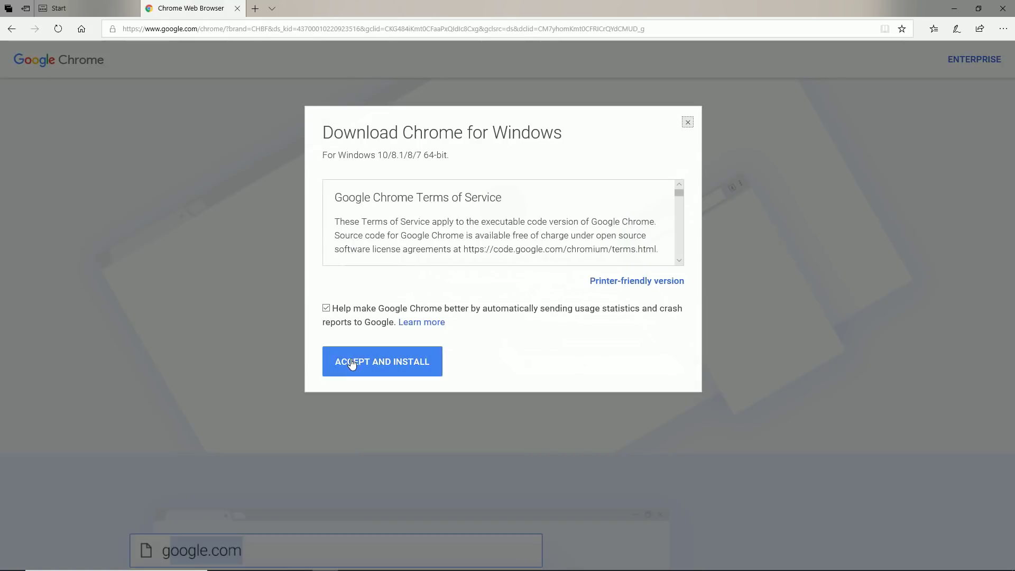
pyautogui.click(326, 308)
pyautogui.click(382, 361)
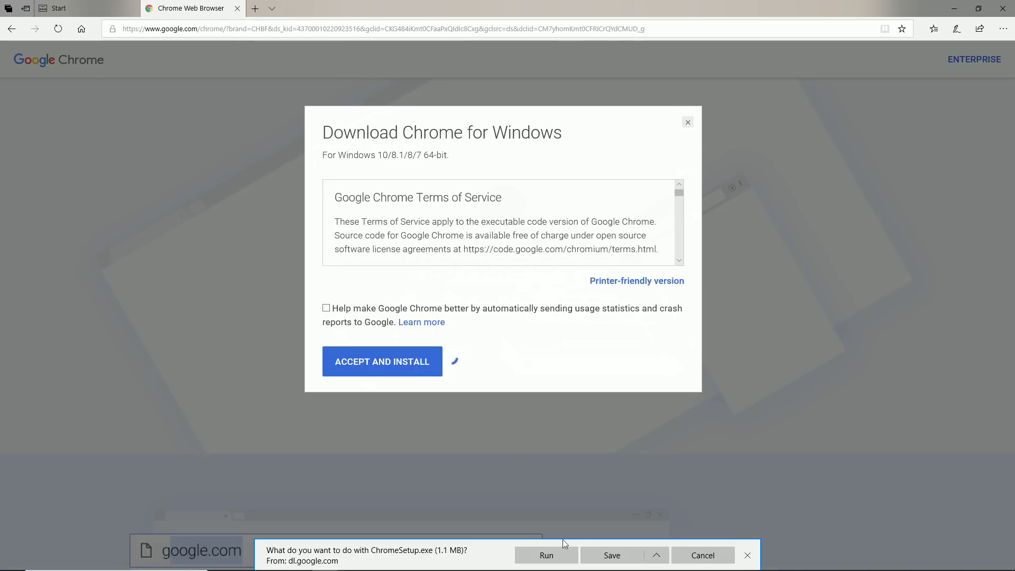
pyautogui.click(550, 555)
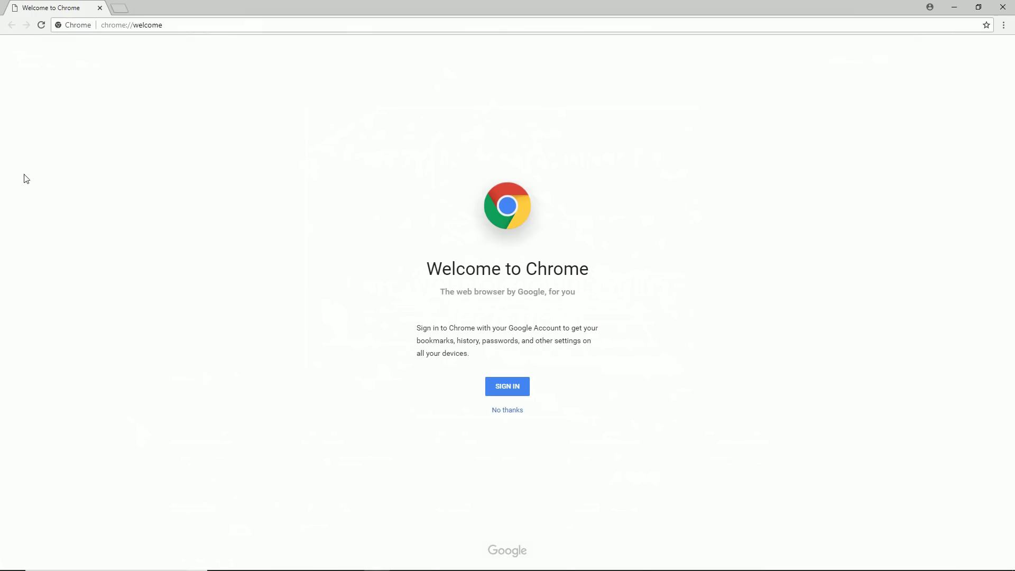
pyautogui.click(1004, 25)
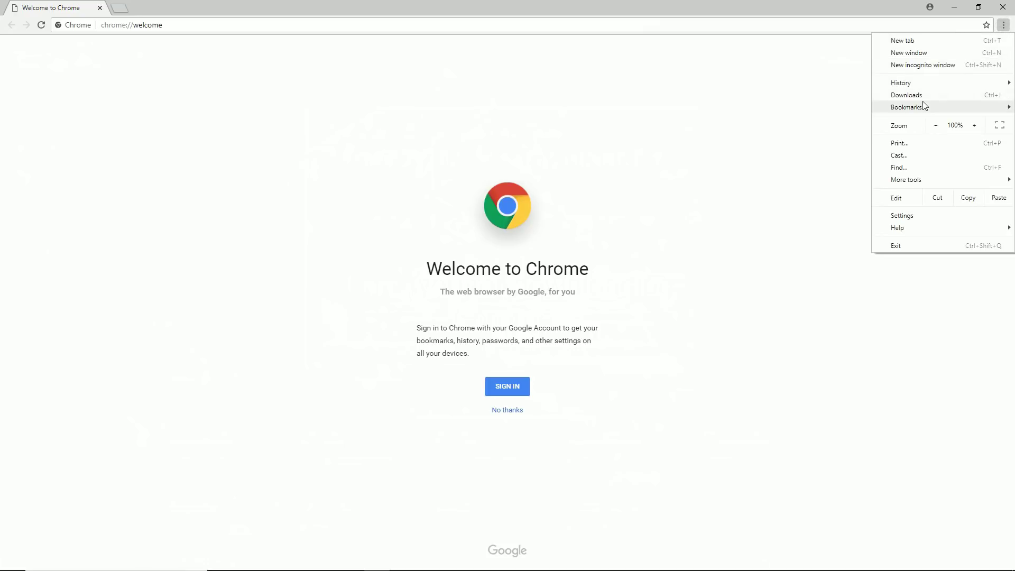
pyautogui.moveTo(926, 107)
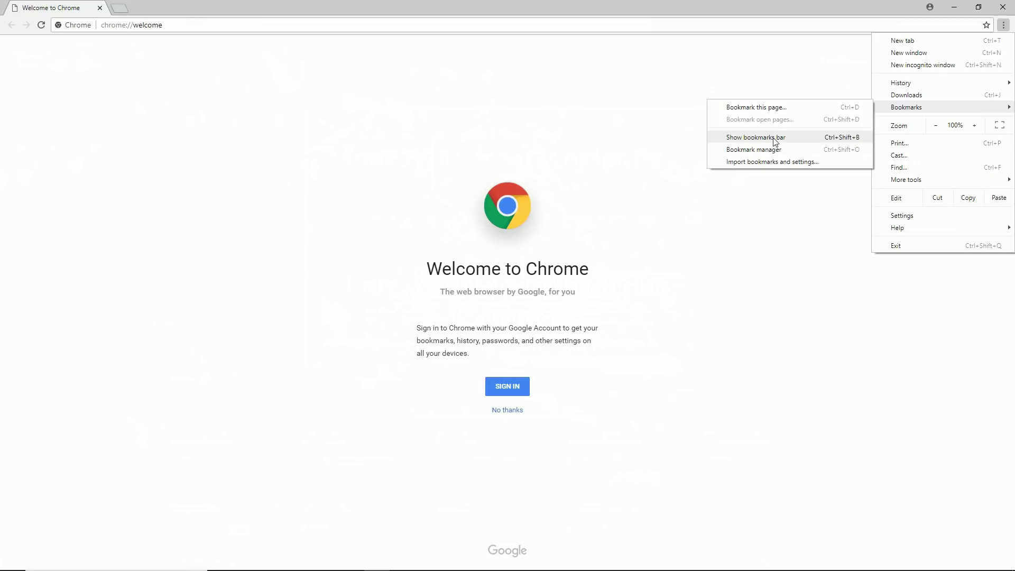
pyautogui.click(733, 360)
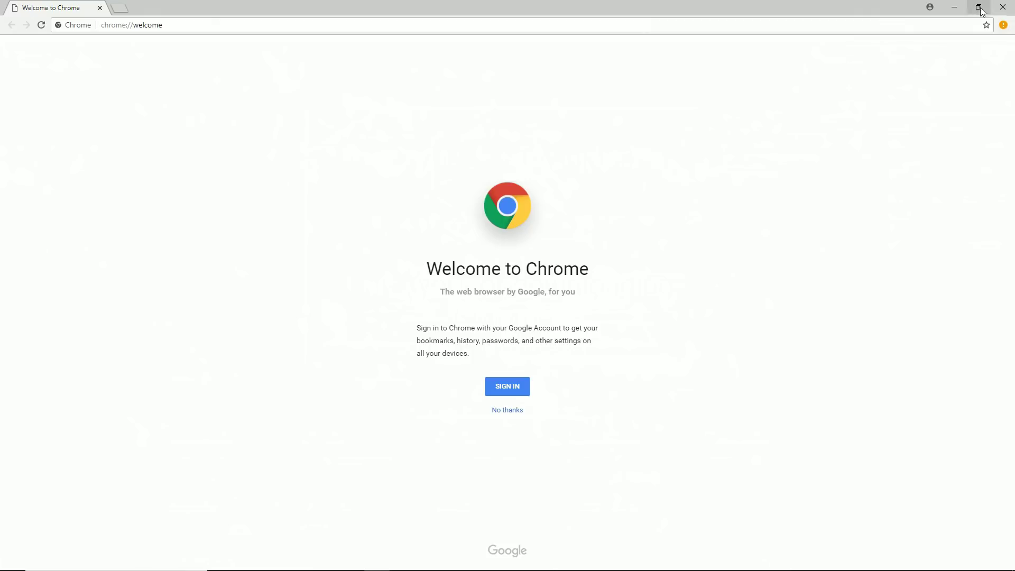
pyautogui.click(1004, 27)
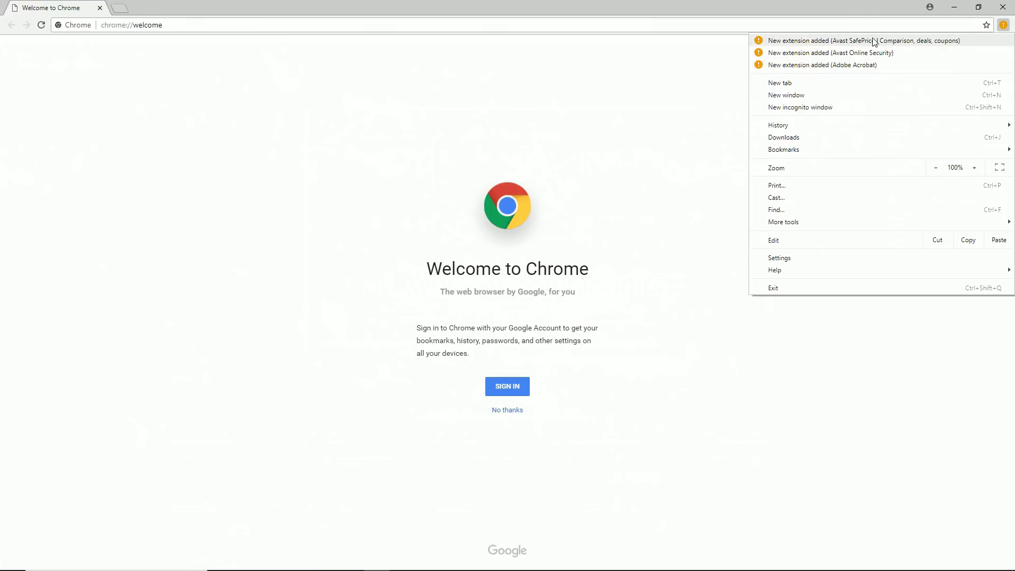
# Step: Open Chrome's Extensions page via More tools, then select the Malwarebytes desktop shortcut
pyautogui.moveTo(810, 151)
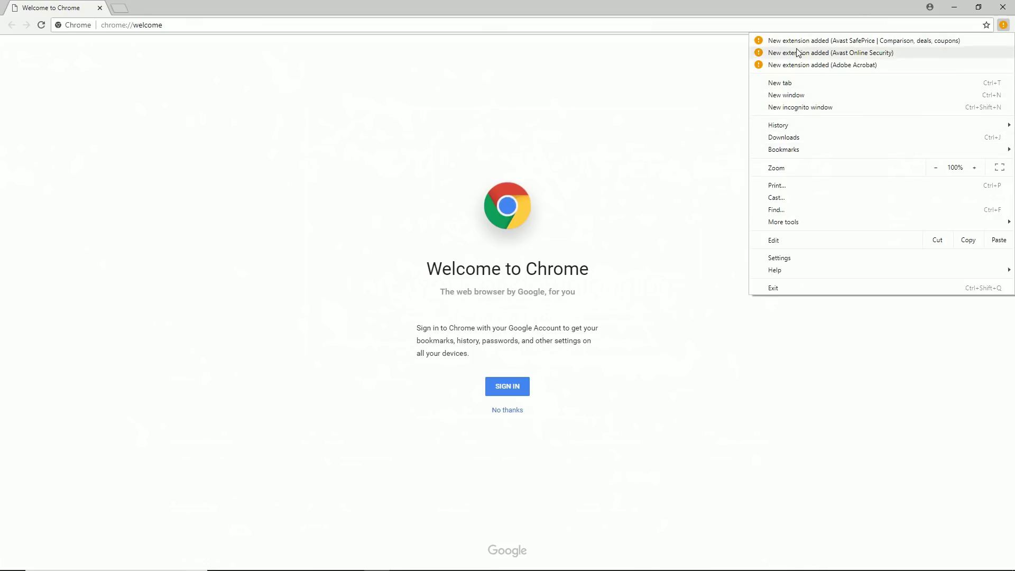
pyautogui.moveTo(764, 225)
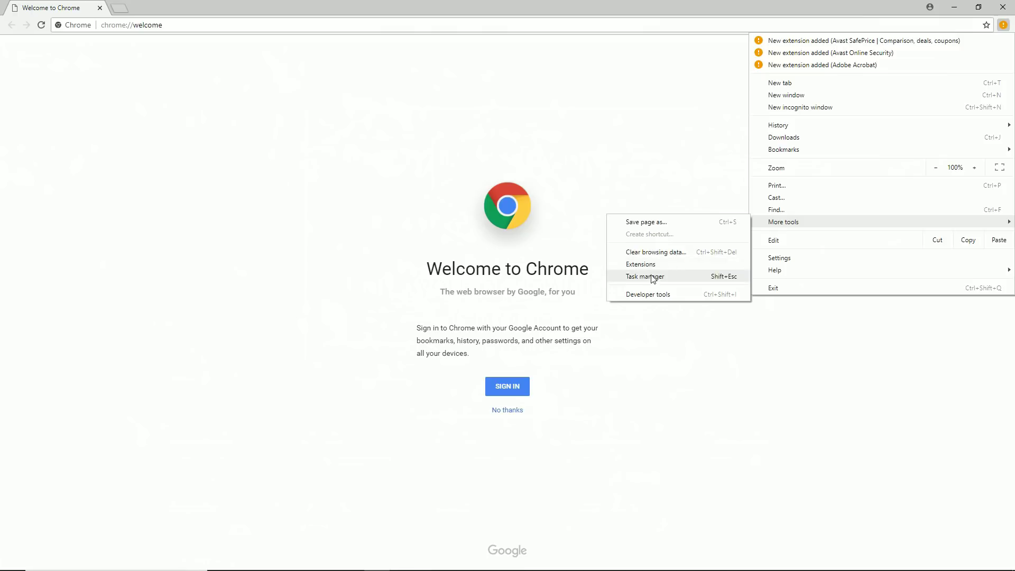
pyautogui.click(642, 264)
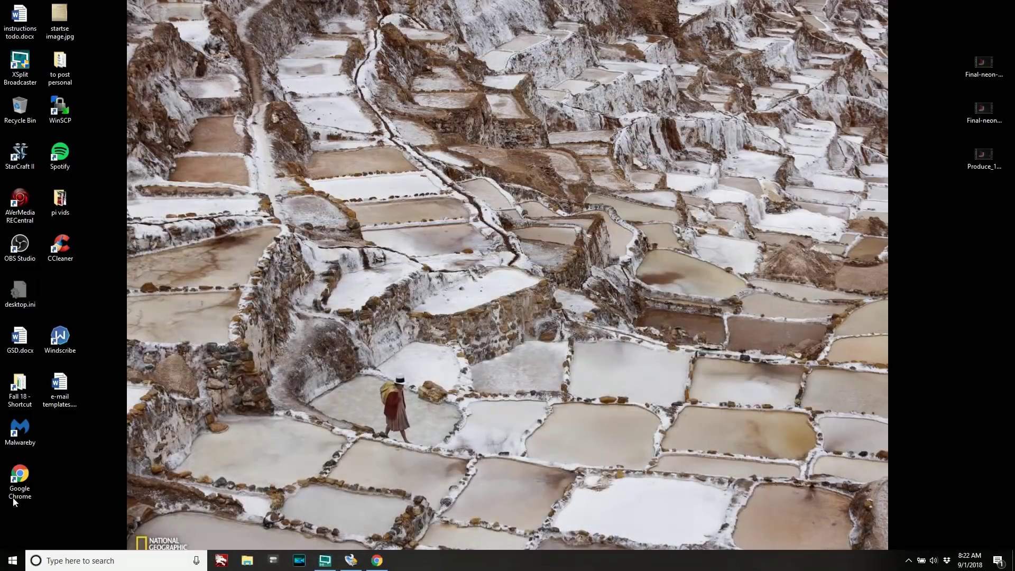
pyautogui.click(20, 431)
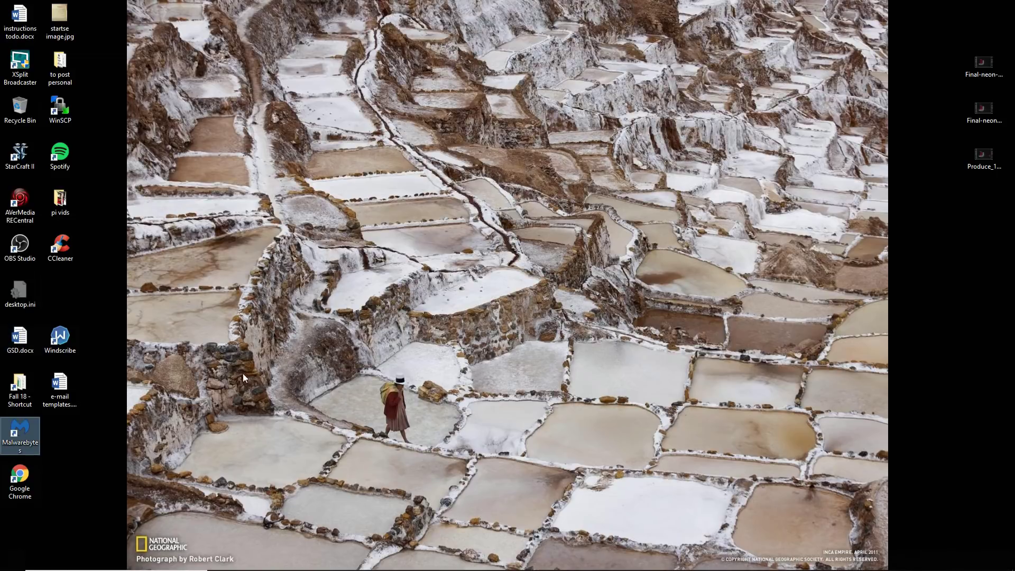
# Step: Clear the desktop selection and maximize the Malwarebytes window showing 'You're protected'
pyautogui.click(126, 359)
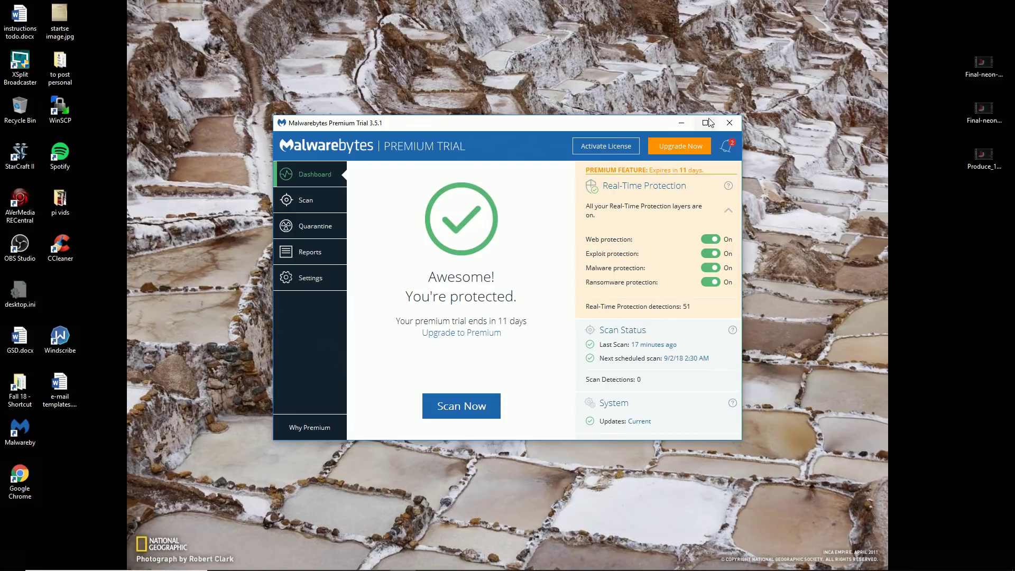
pyautogui.click(708, 123)
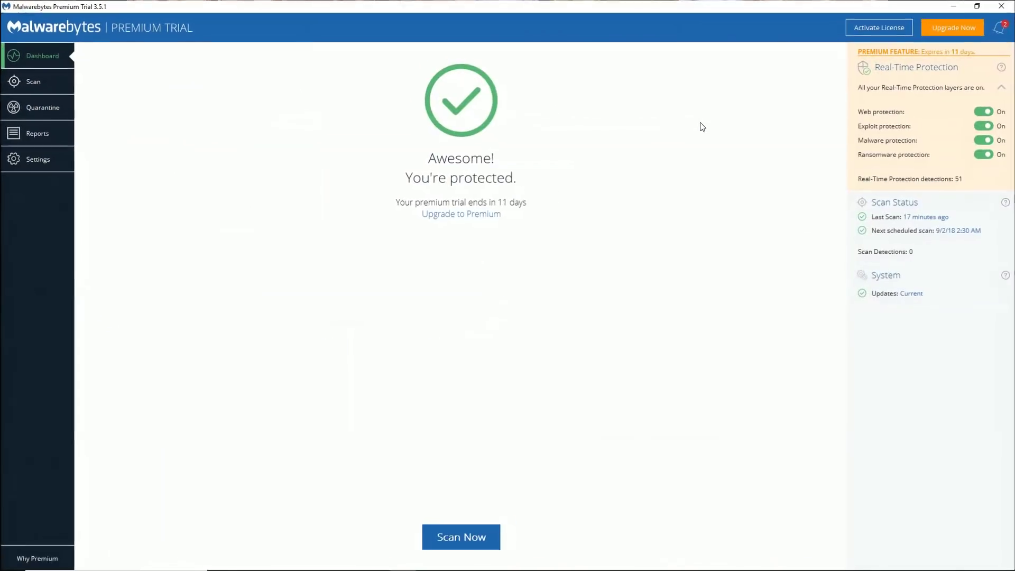